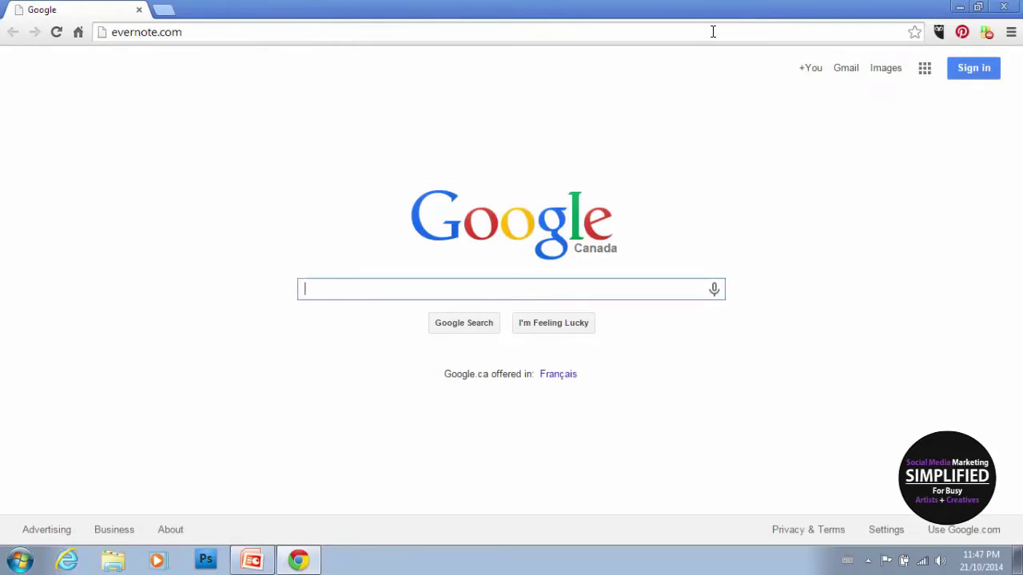
Step: Sign in to Evernote Web with the saved username and the account password
key("Return")
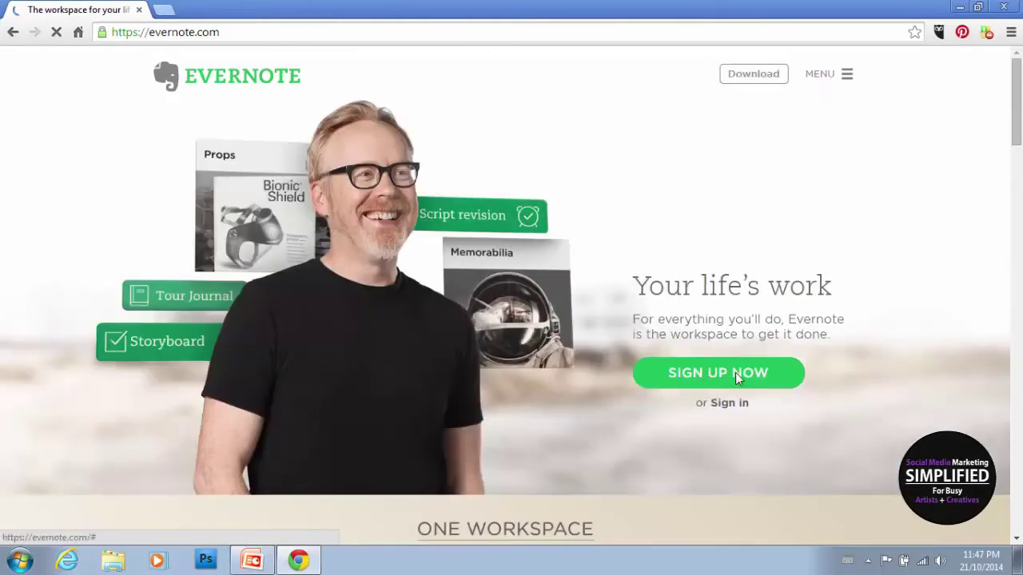
left_click(730, 409)
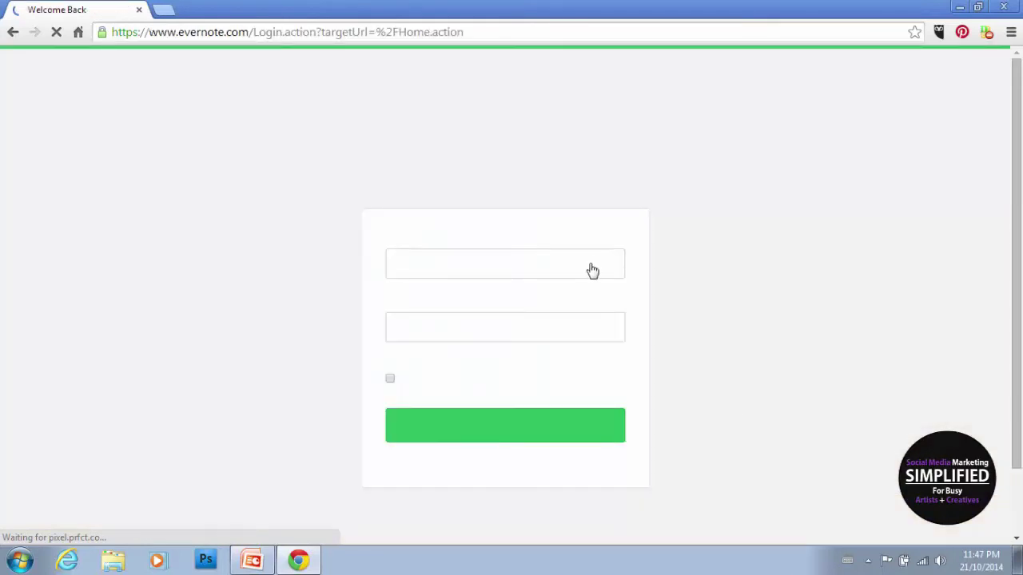
left_click(584, 266)
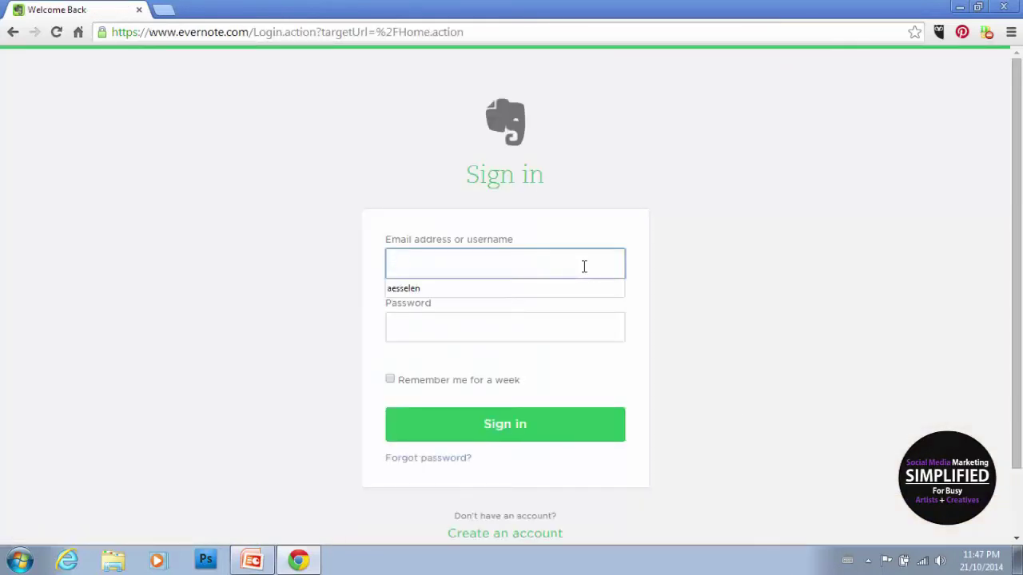
key("Tab")
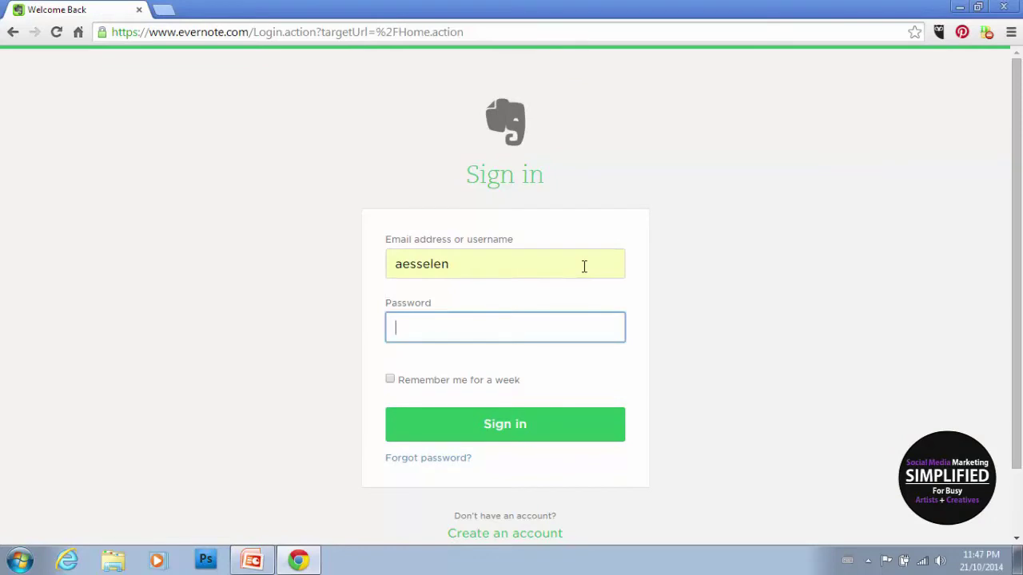
type("•••")
key("BackSpace")
type("••••••")
key("Return")
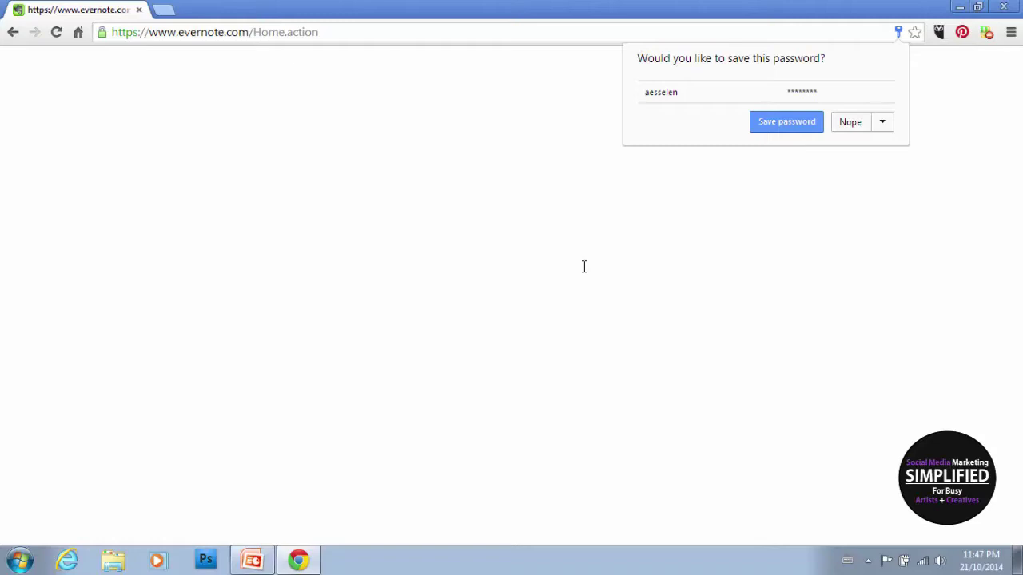
Step: Decline Chrome's password save and open the Books To Read notebook showing its 7 notes
left_click(857, 123)
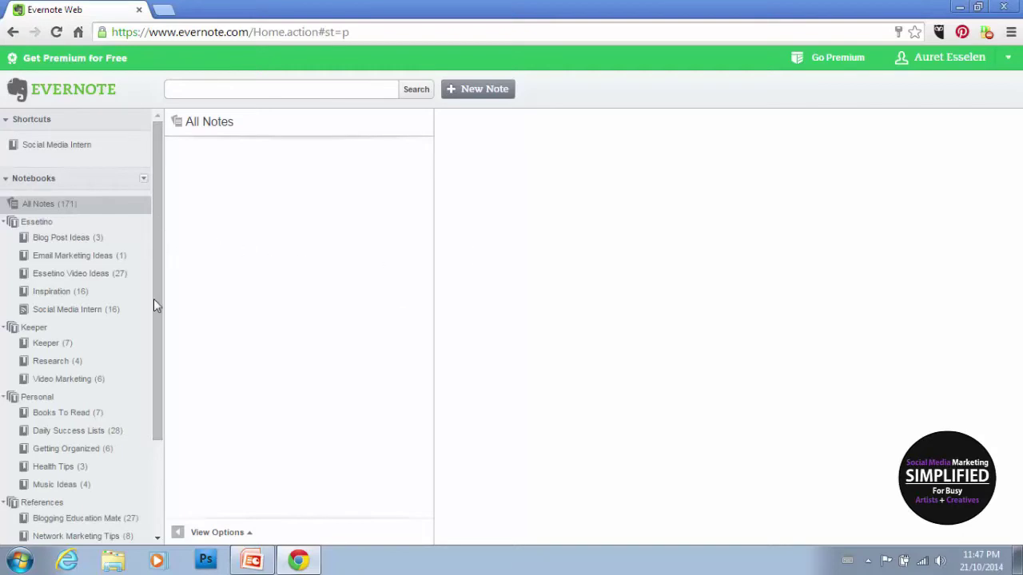
scroll(155, 352, "down", 3)
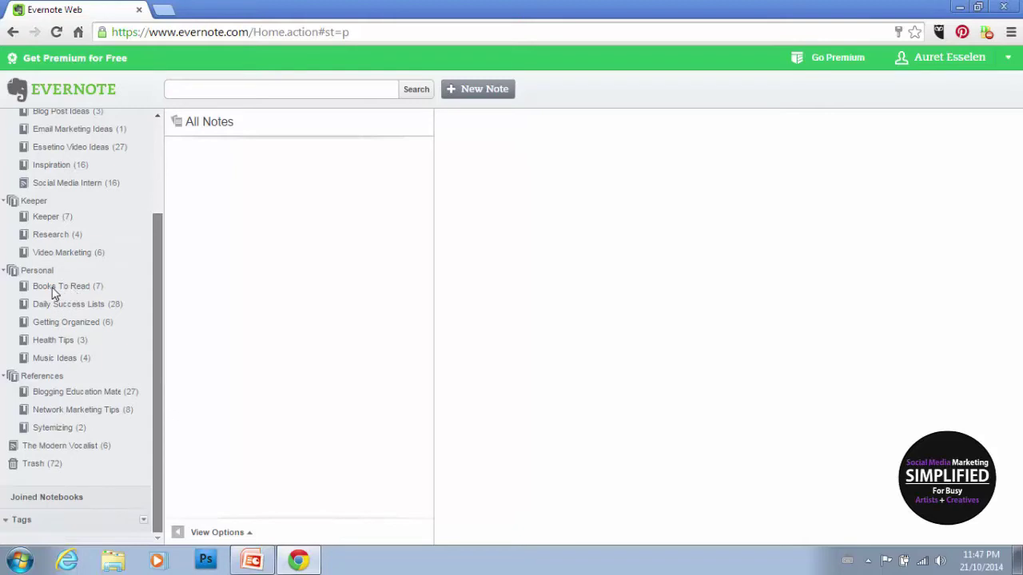
scroll(55, 303, "down", 5)
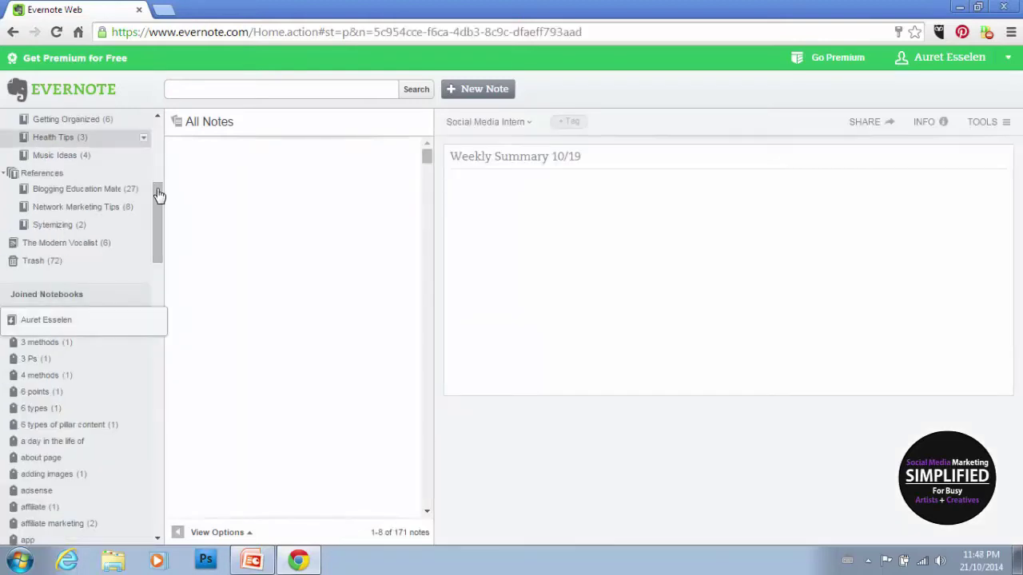
left_click_drag(158, 200, 156, 169)
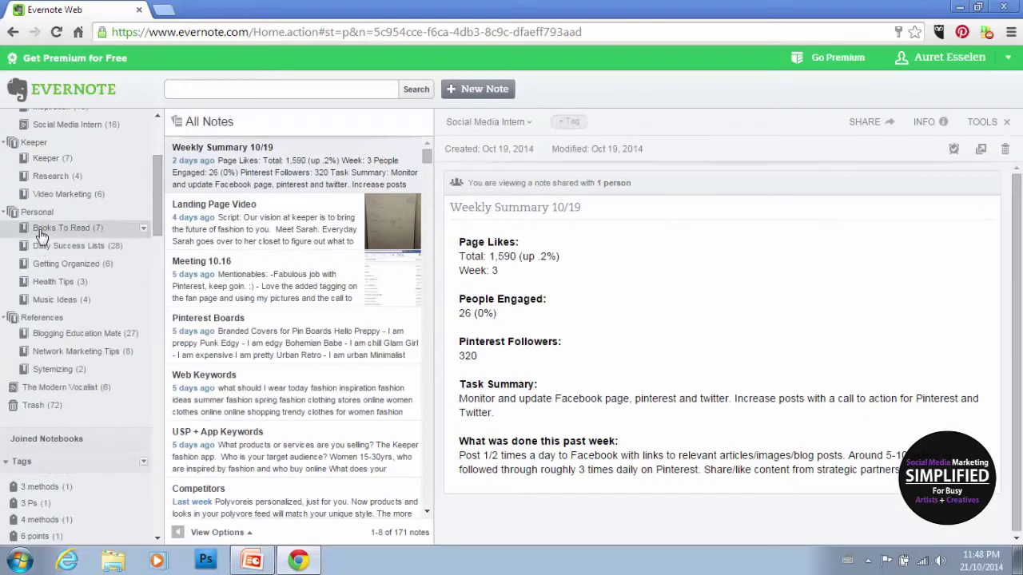
left_click(80, 228)
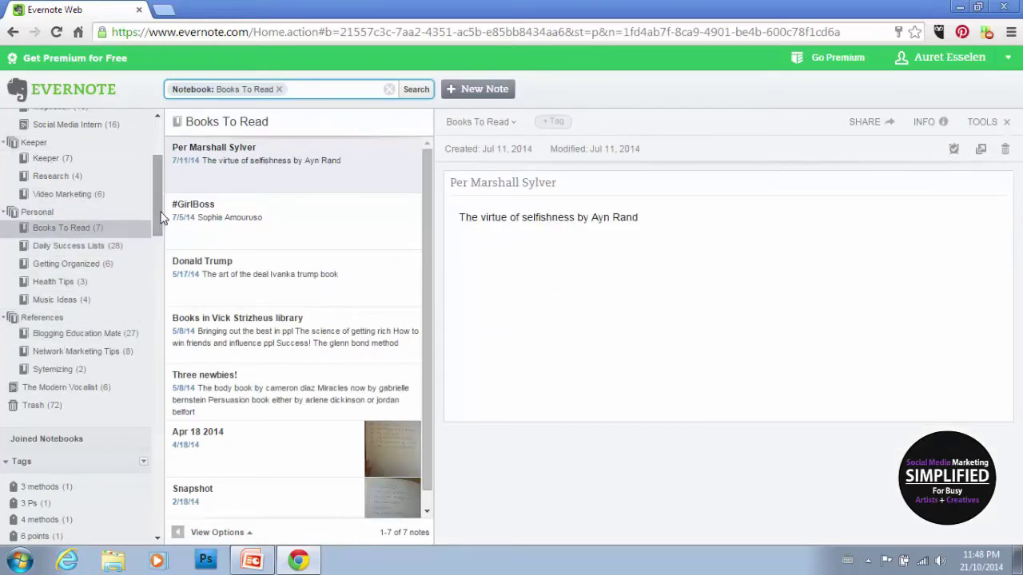
left_click_drag(162, 219, 156, 193)
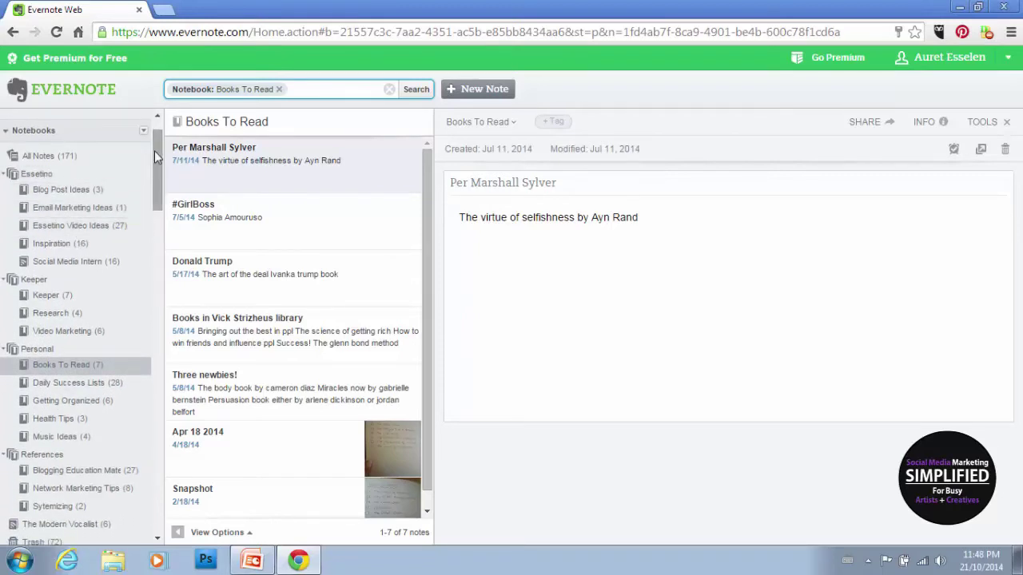
scroll(155, 162, "down", 2)
scroll(155, 164, "up", 1)
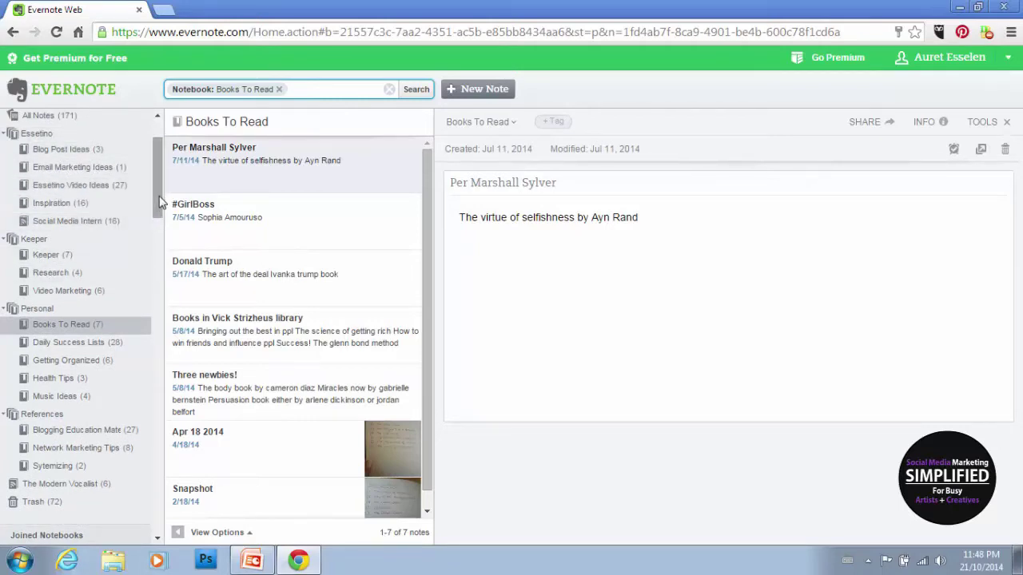
left_click_drag(159, 203, 160, 185)
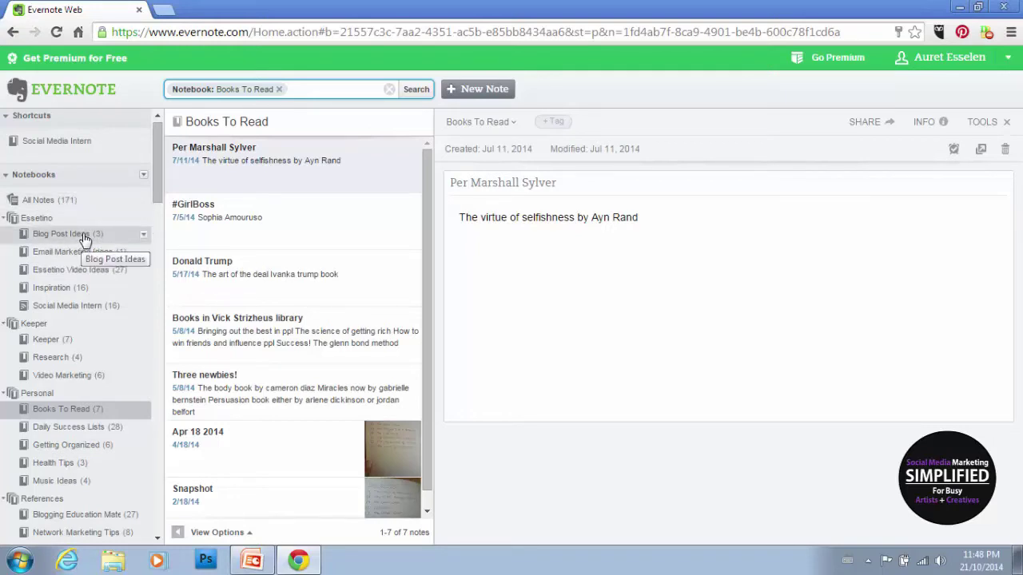
Step: Create a notebook named 'Inspiration 2' after 'Inspiration' turned out to exist
left_click(143, 175)
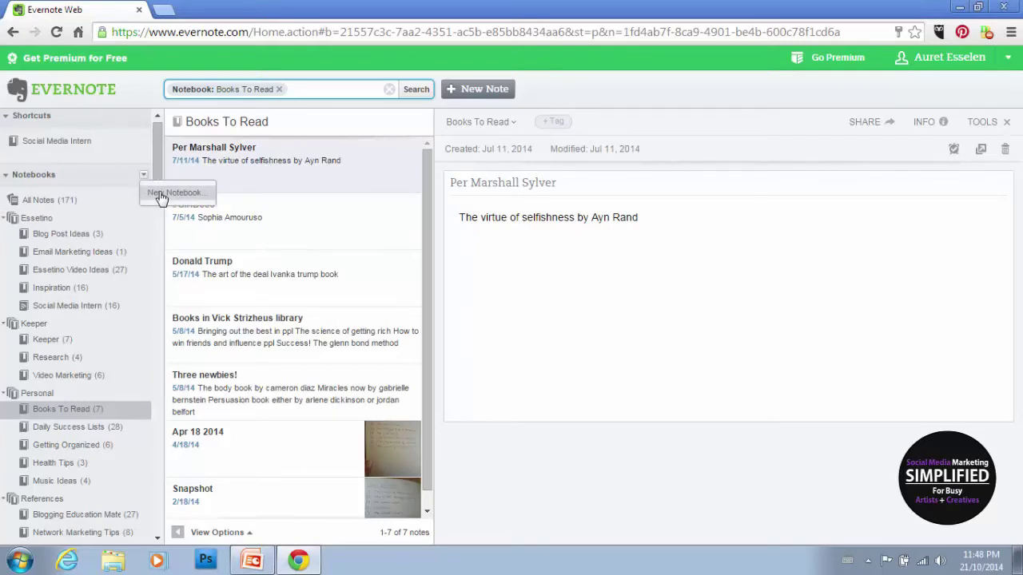
left_click(160, 197)
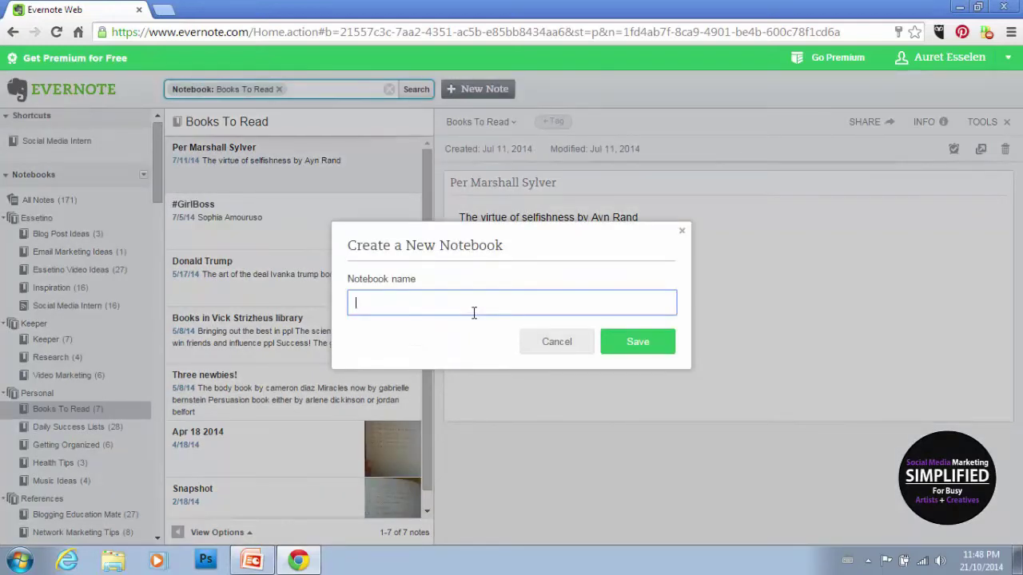
type("Inspiration")
left_click(637, 342)
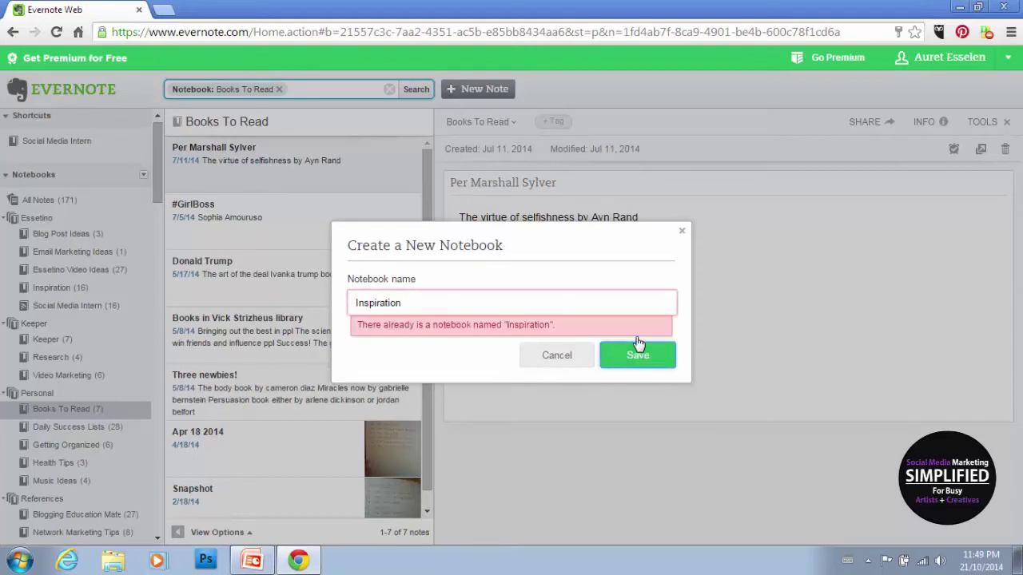
left_click(577, 306)
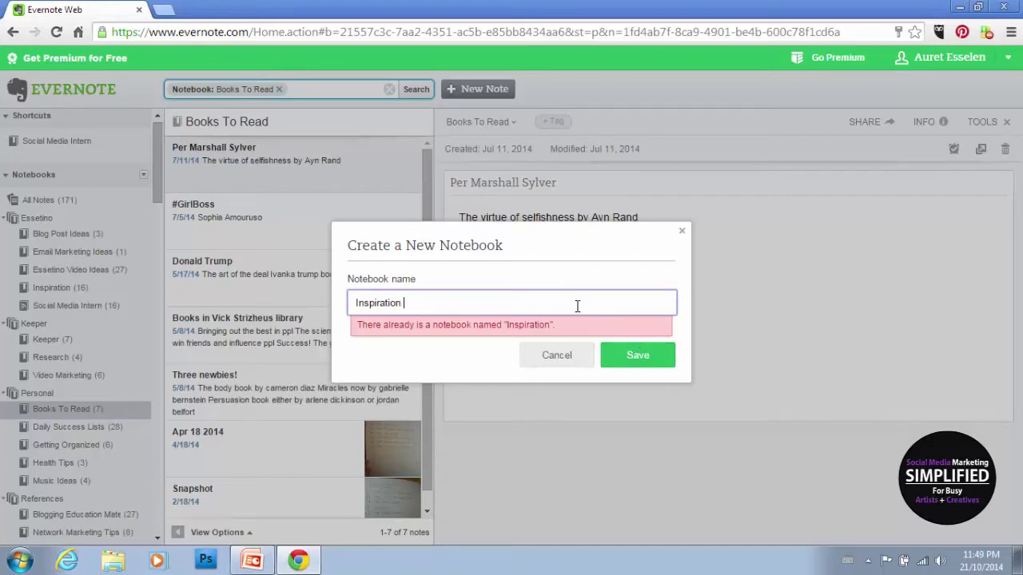
type("2")
left_click(633, 359)
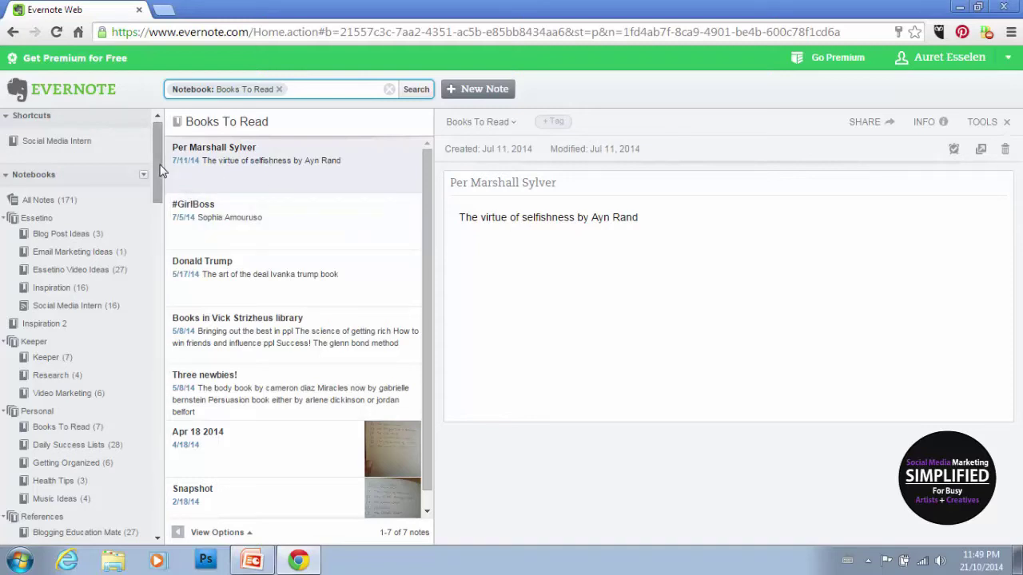
Step: Create another notebook named 'Behind the Scenes'
scroll(157, 174, "down", 3)
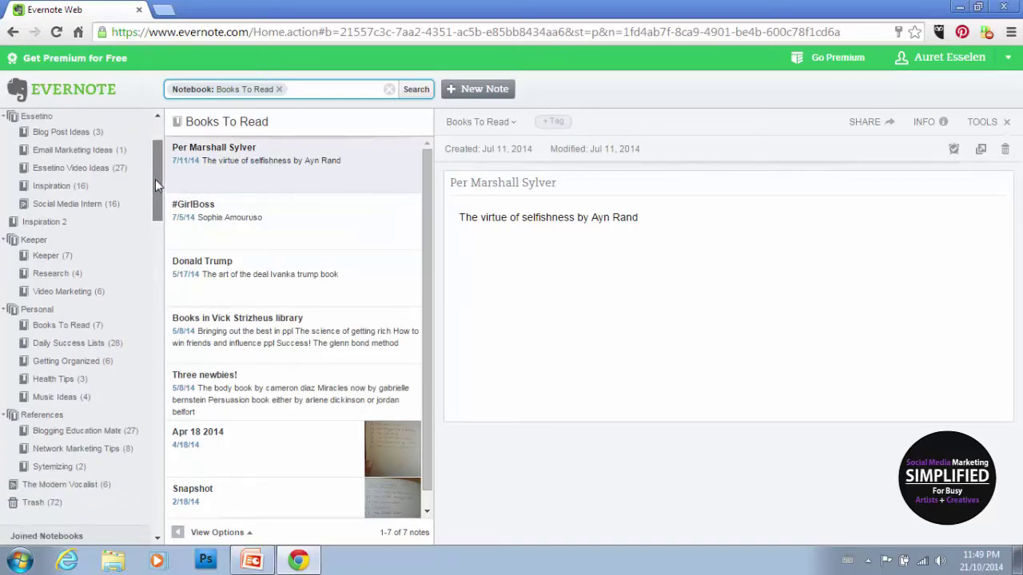
scroll(155, 179, "up", 1)
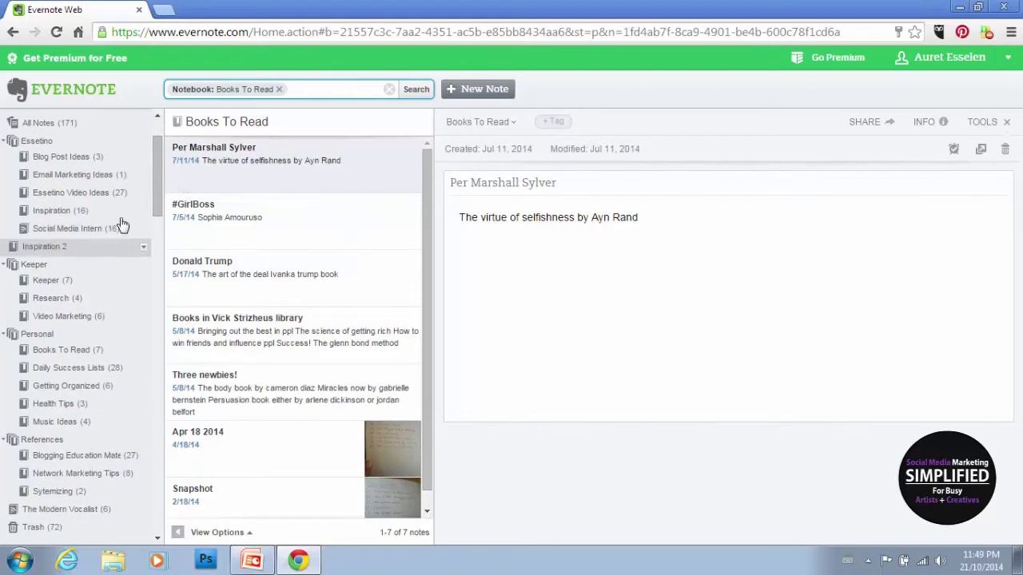
scroll(156, 169, "up", 3)
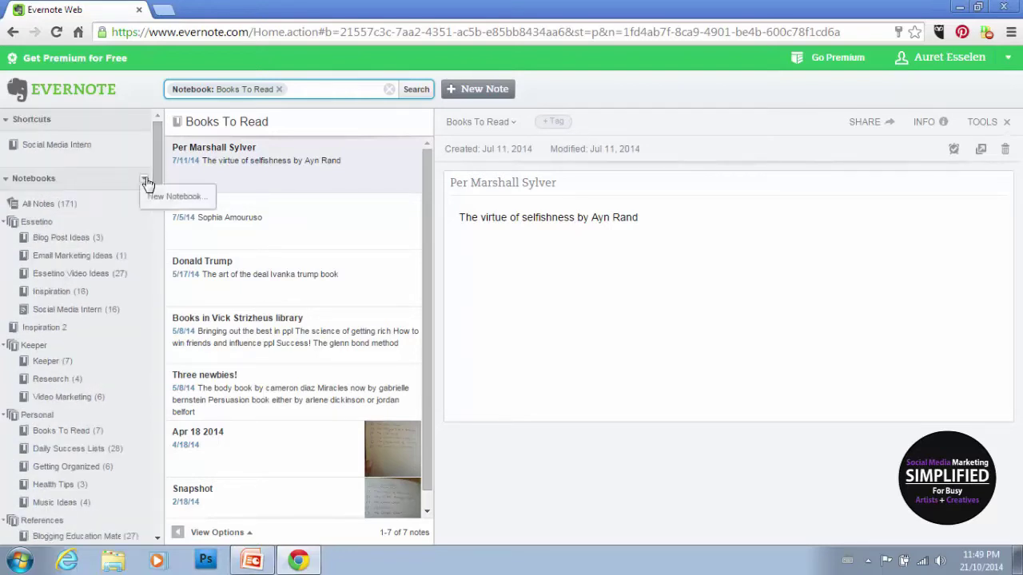
left_click(160, 201)
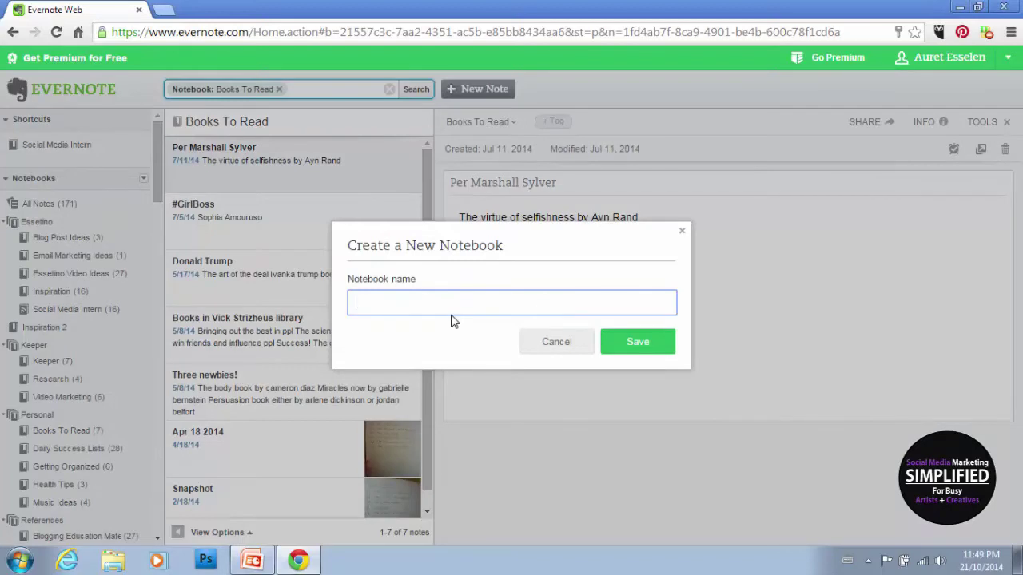
type("Behind the Scenes")
left_click(631, 342)
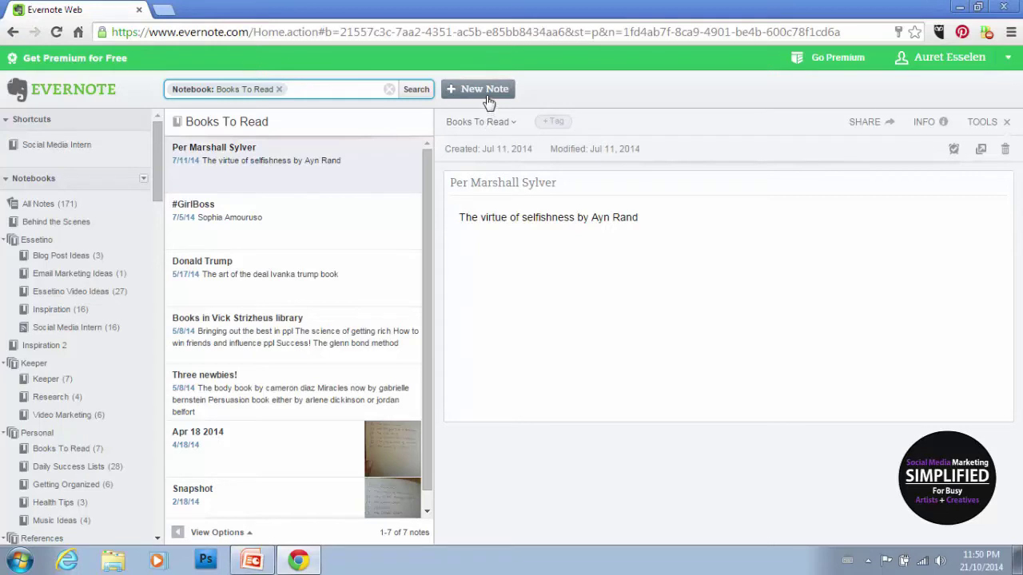
Step: Create a new note titled 'Quote by Jen' in the Inspiration 2 notebook
left_click(46, 348)
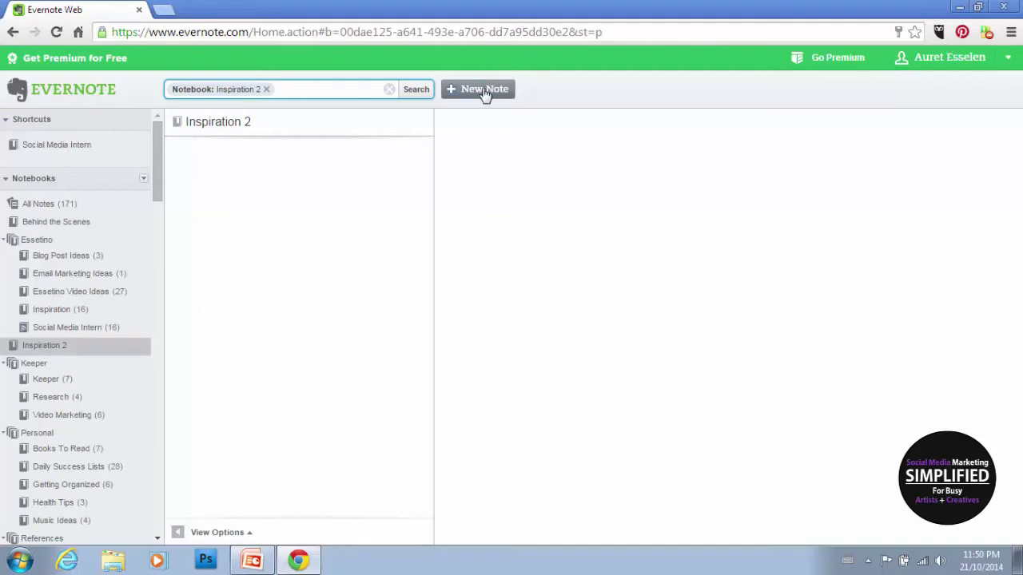
left_click(484, 93)
left_click(72, 349)
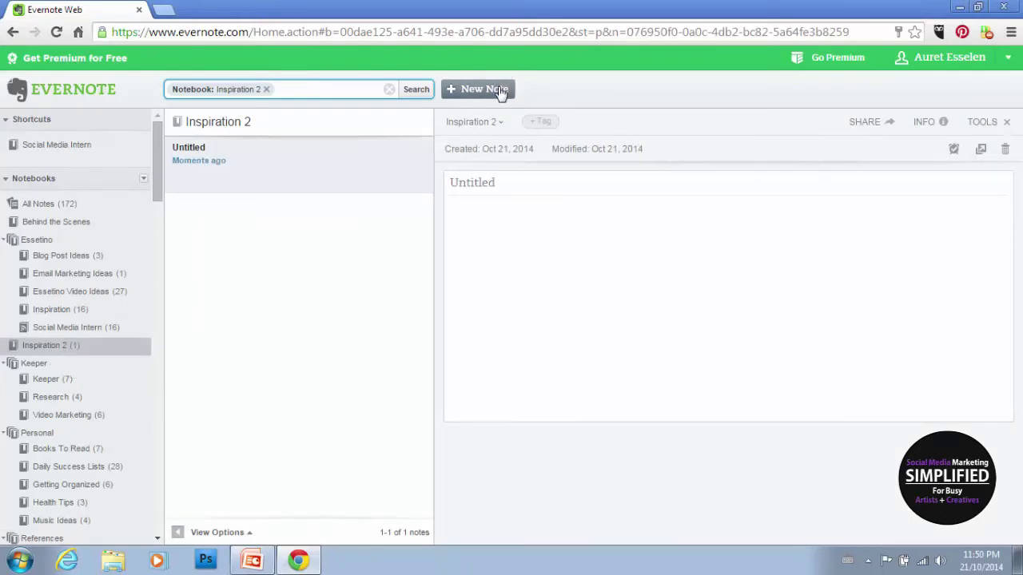
left_click(534, 187)
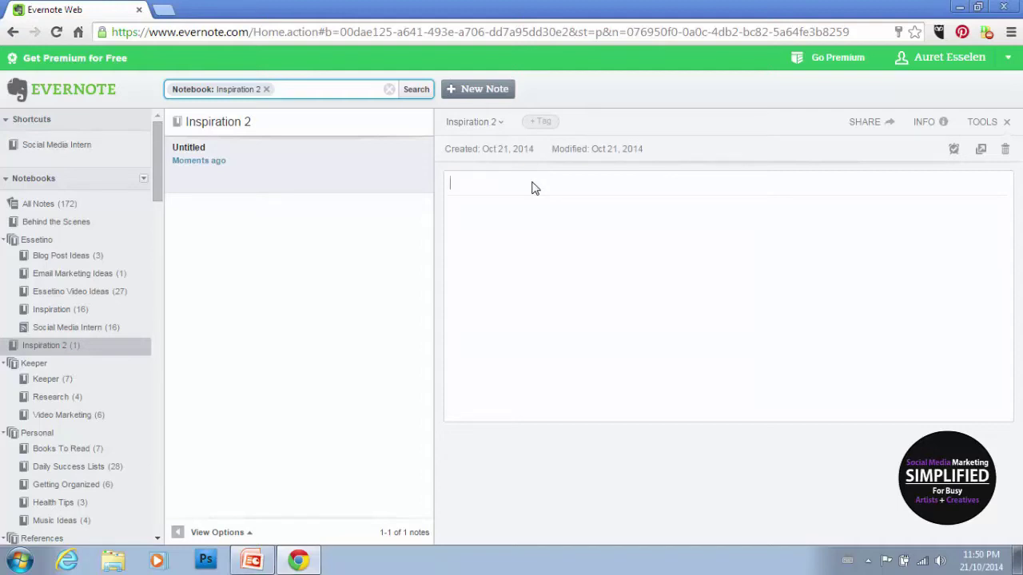
type("J")
key("BackSpace")
type("Quto")
key("BackSpace")
key("BackSpace")
type("ote Jen")
key("Left")
key("Left")
key("Left")
type("by")
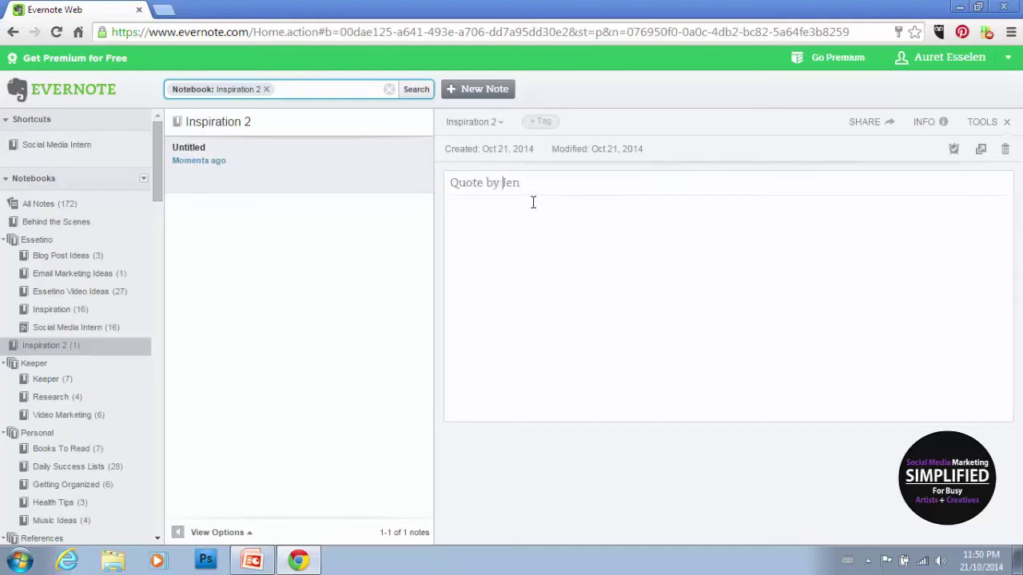
Step: Write a placeholder quote line in the note body and bring up Attach Files
left_click(536, 245)
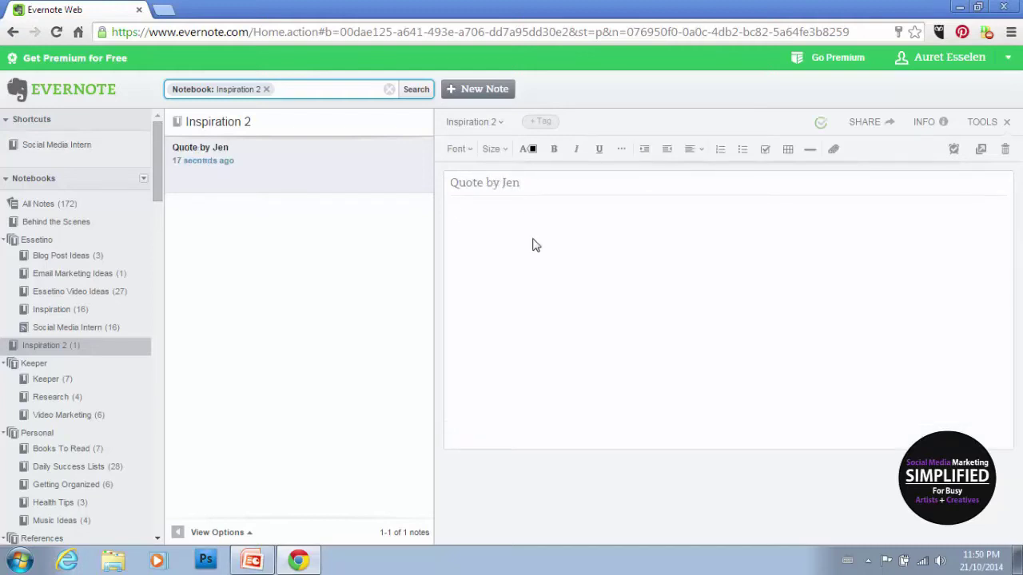
type("\"fheuwahfewialfewa\"")
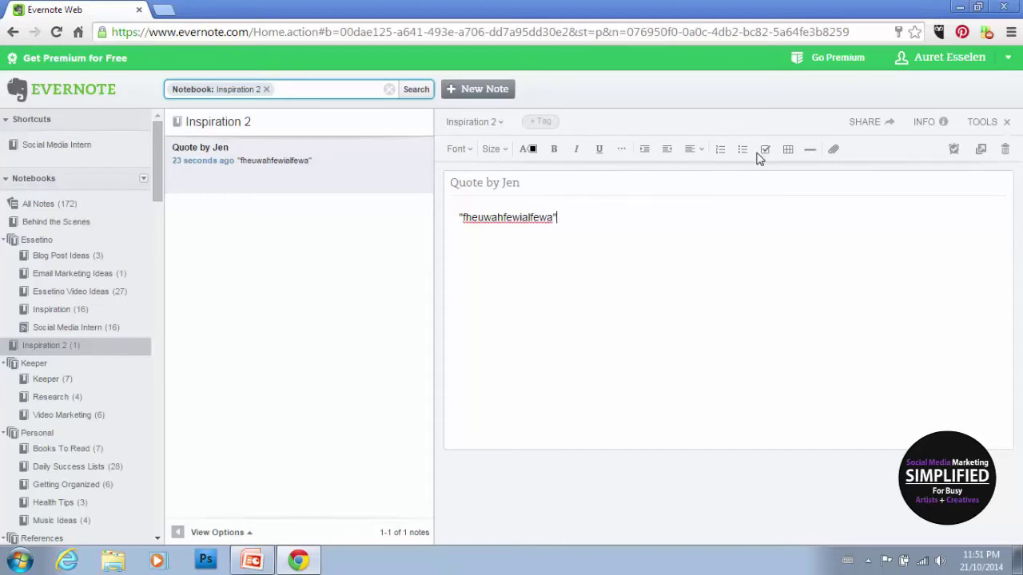
left_click(834, 150)
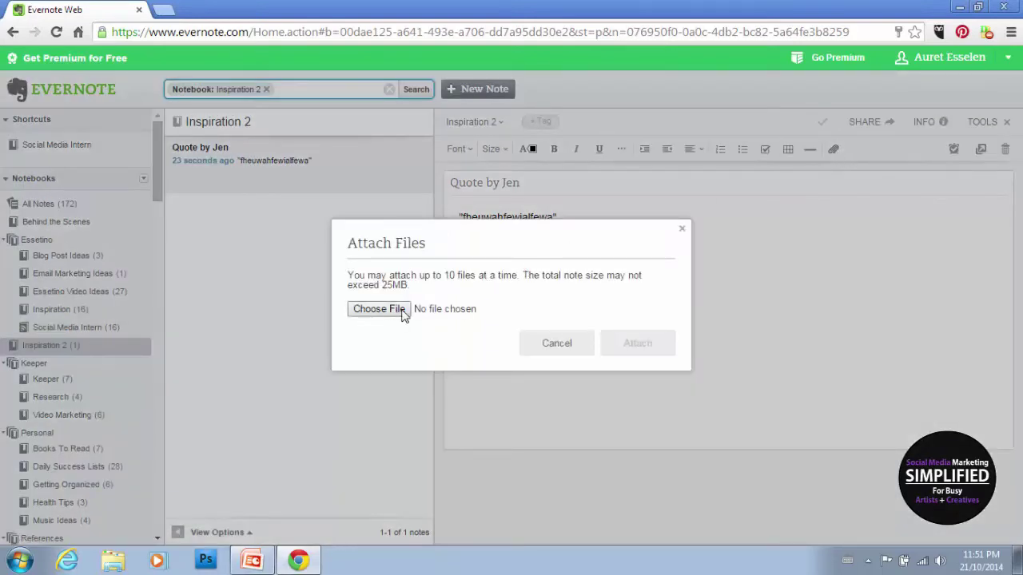
Step: Cancel the Attach Files dialog without attaching anything
left_click(543, 348)
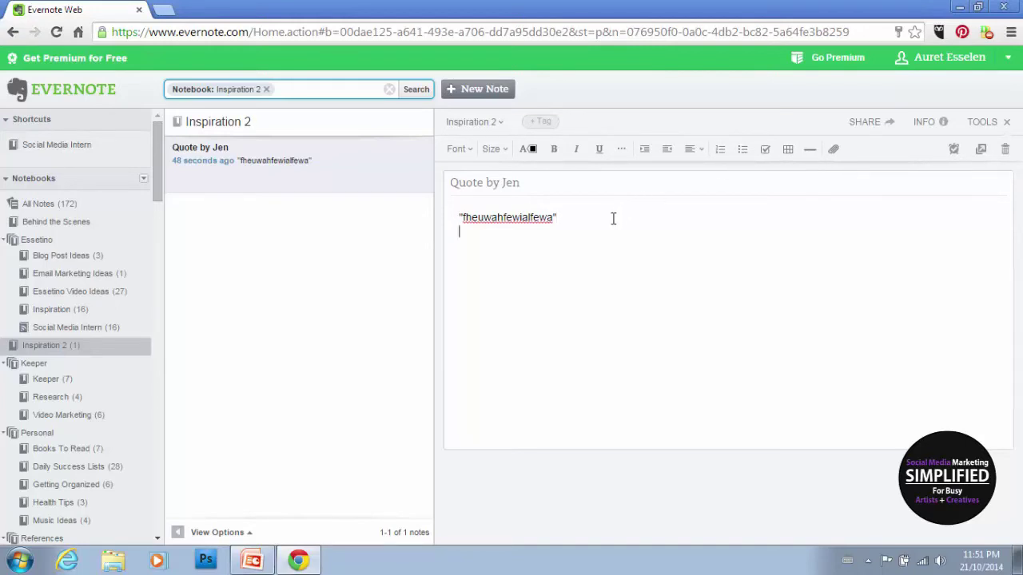
Step: Type a second placeholder line 'fjeaiojfieoaj' beneath the quote
type("-")
key("BackSpace")
key("BackSpace")
type("-")
key("BackSpace")
key("BackSpace")
type("fjeaiojfieoaj")
Step: Format both note body lines as a bulleted list
left_click_drag(522, 236, 454, 212)
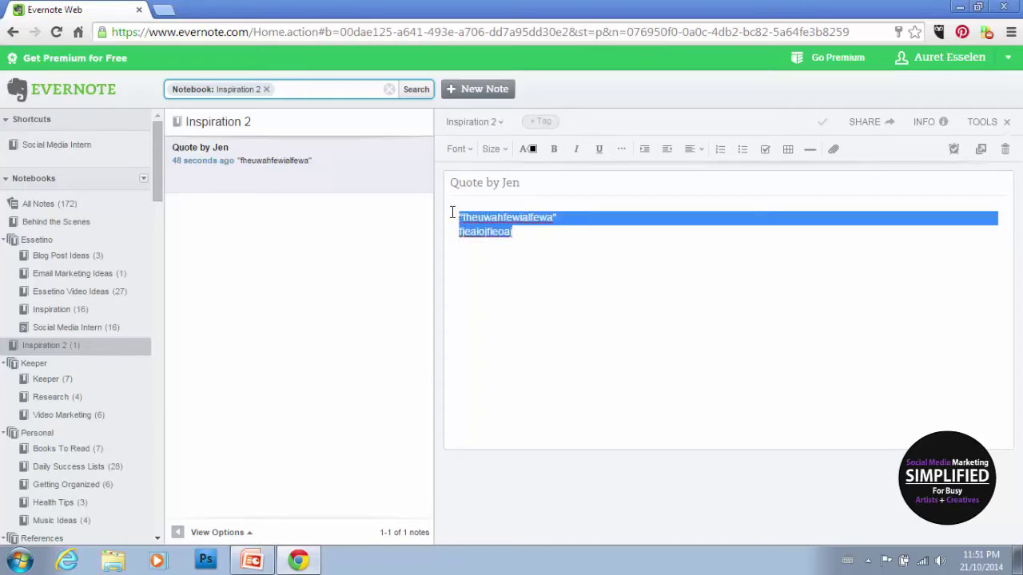
left_click(743, 153)
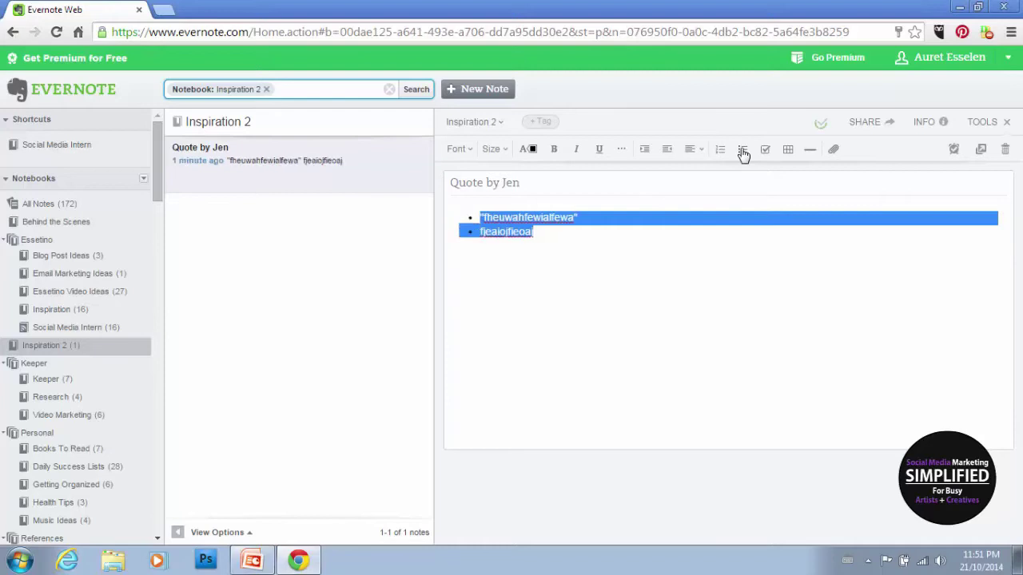
left_click(631, 231)
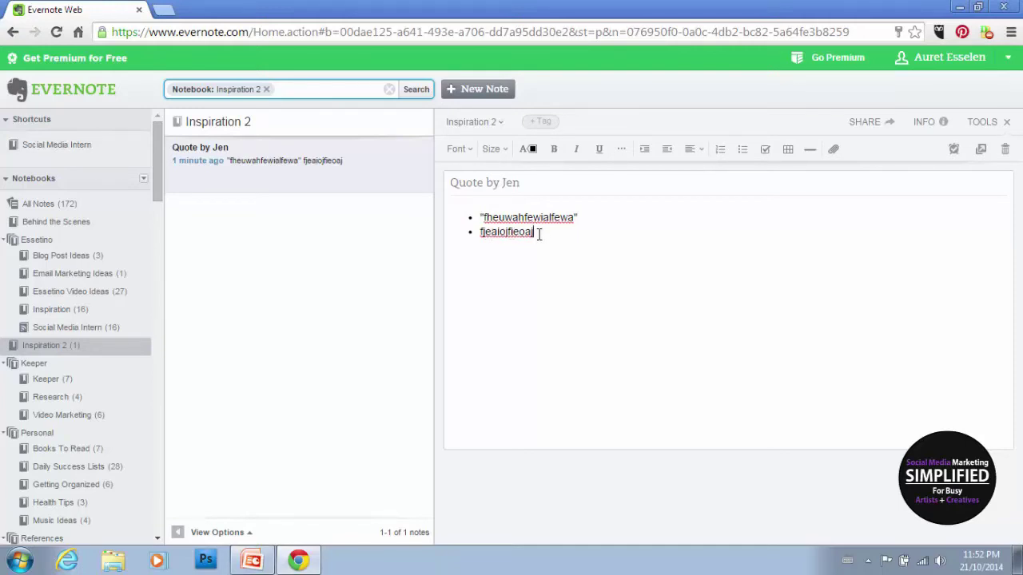
left_click_drag(541, 233, 452, 217)
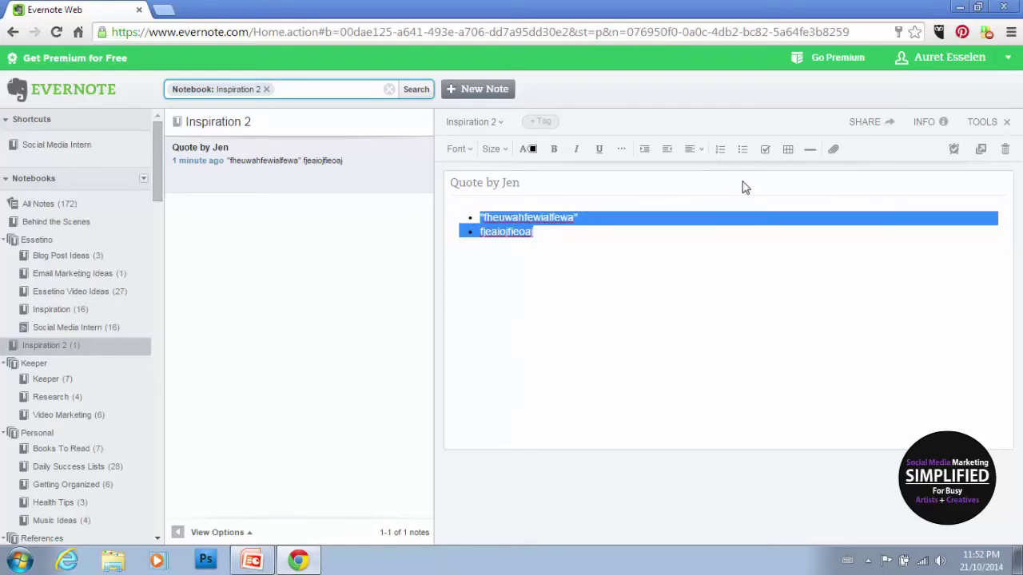
Step: Undo the to-do conversion and strip the bullets, leaving two plain lines
left_click(761, 156)
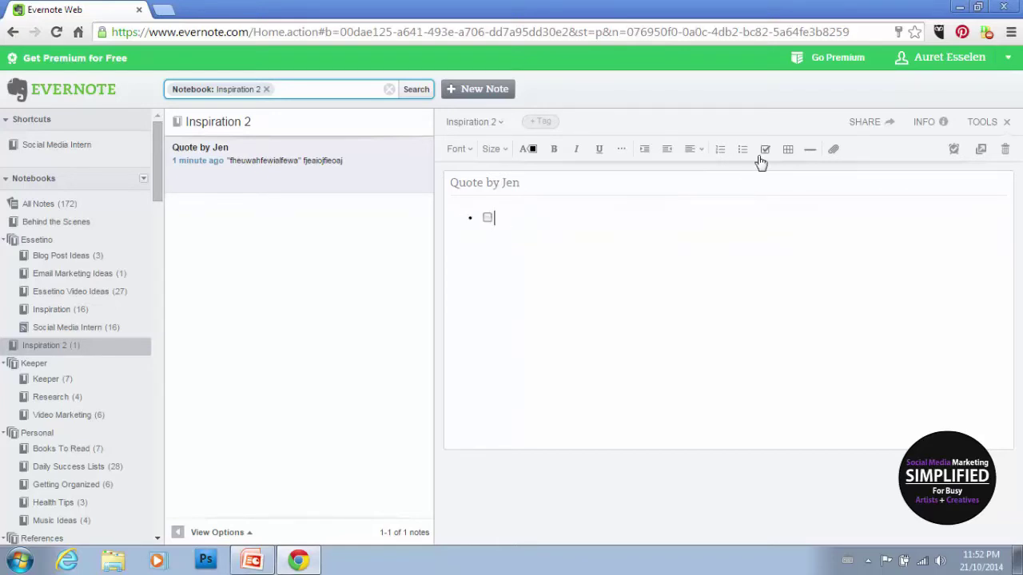
key("ctrl+z")
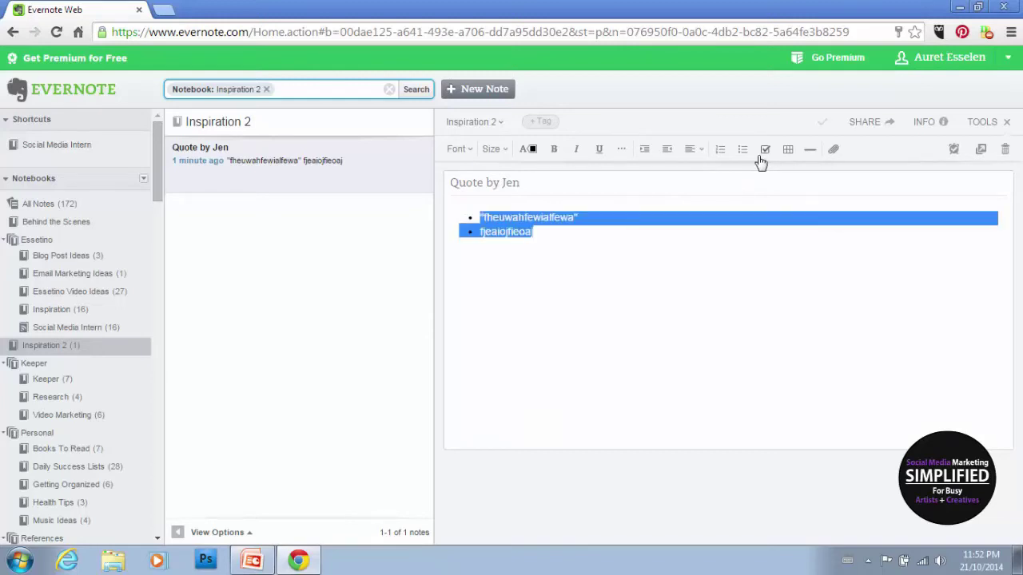
left_click(532, 253)
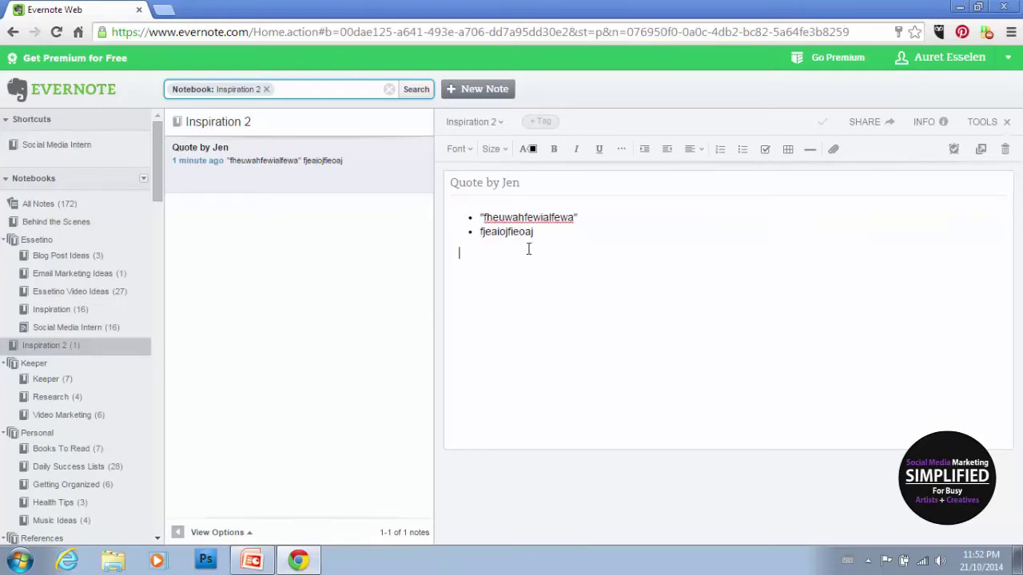
left_click(480, 217)
key("BackSpace")
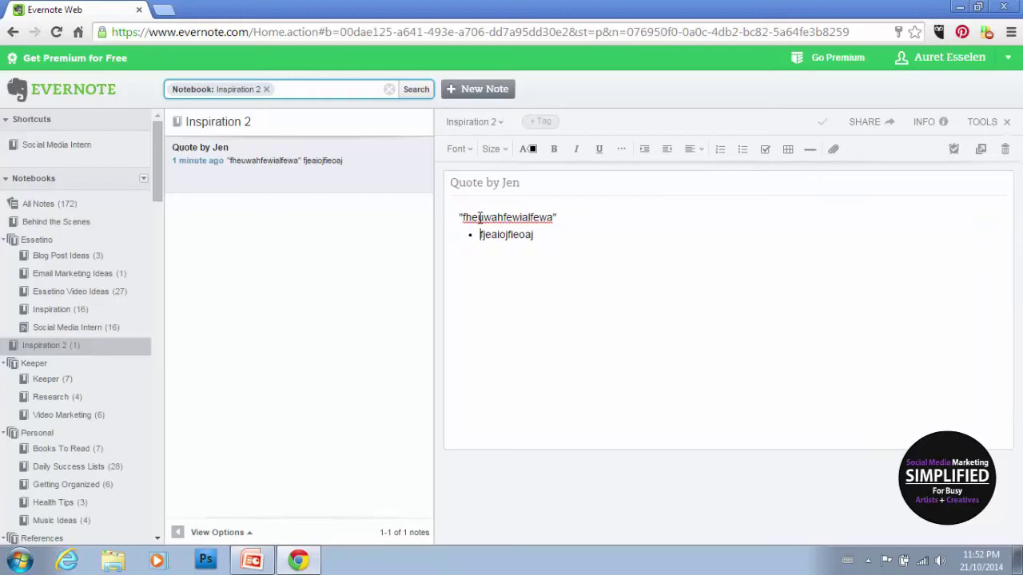
key("BackSpace")
key("Return")
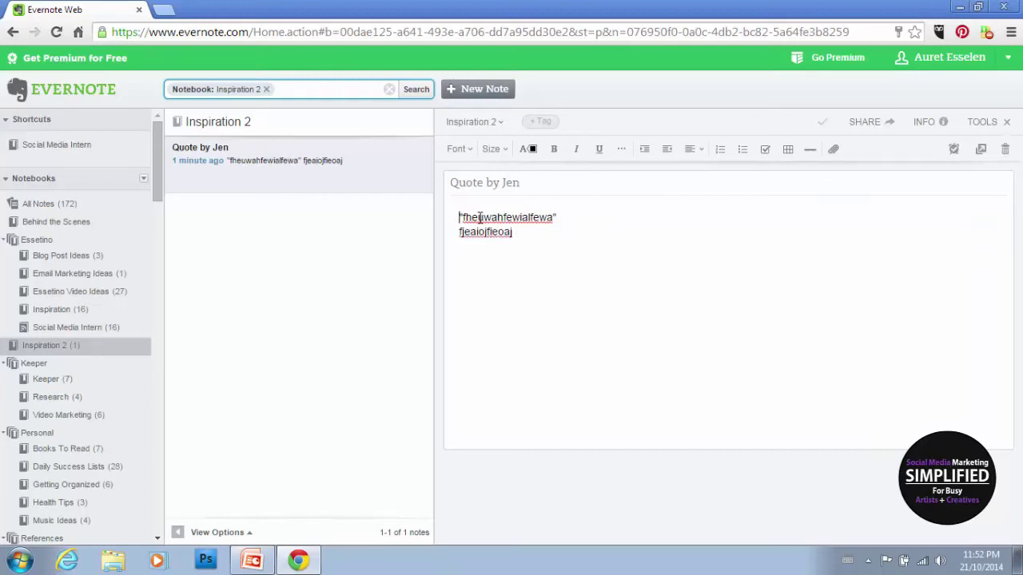
key("Up")
Step: Make both lines checklist items and tick off the first one
left_click(765, 150)
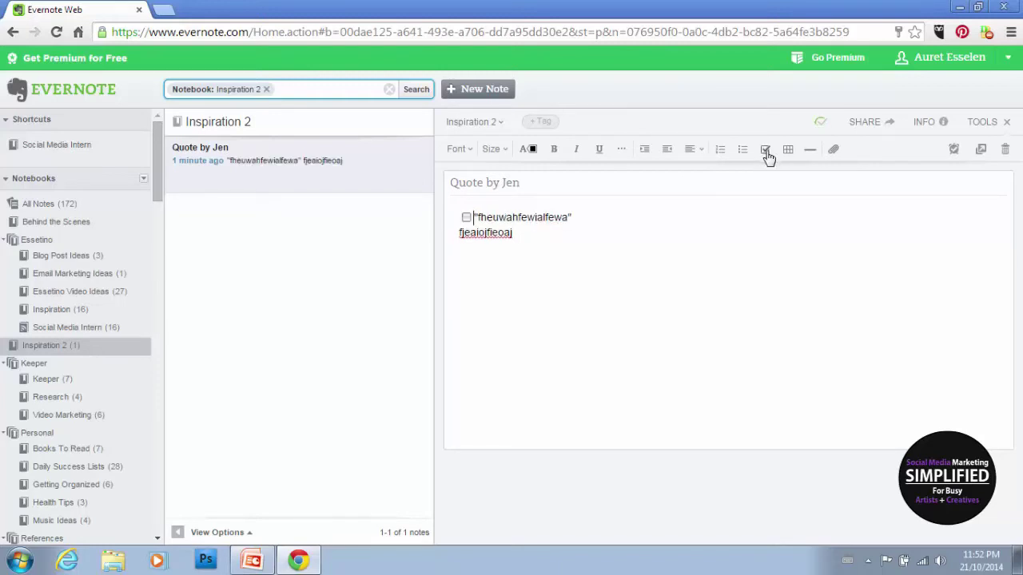
left_click(459, 233)
left_click(766, 151)
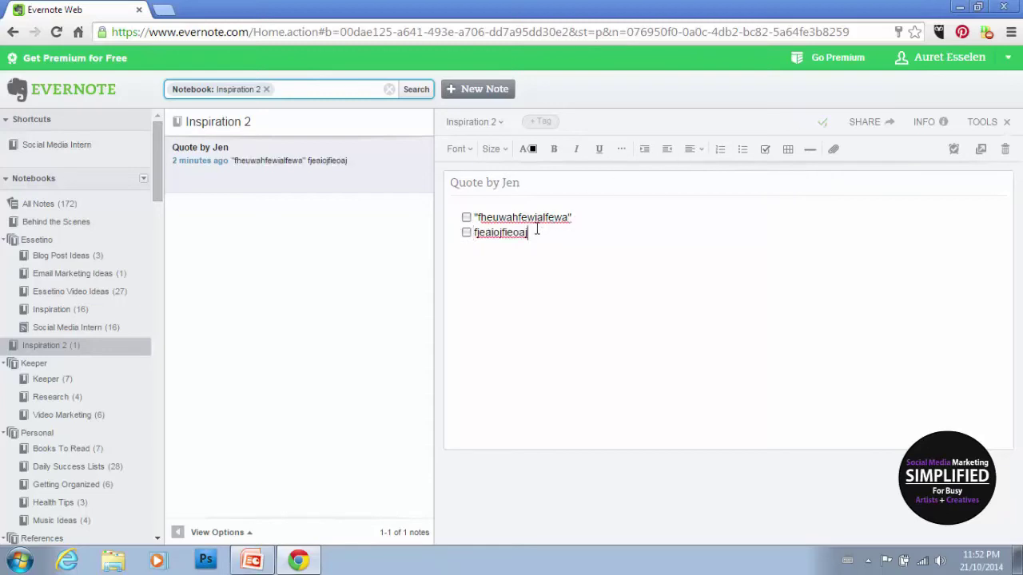
left_click_drag(580, 219, 567, 217)
left_click_drag(502, 214, 474, 217)
left_click(484, 217)
left_click(467, 217)
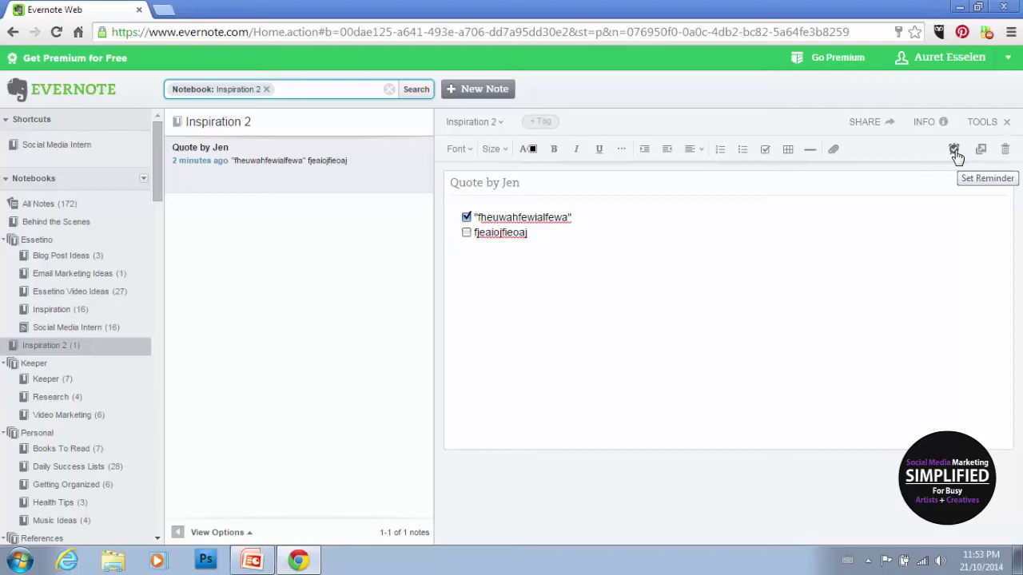
Step: Set a reminder on the Quote by Jen note
left_click(954, 152)
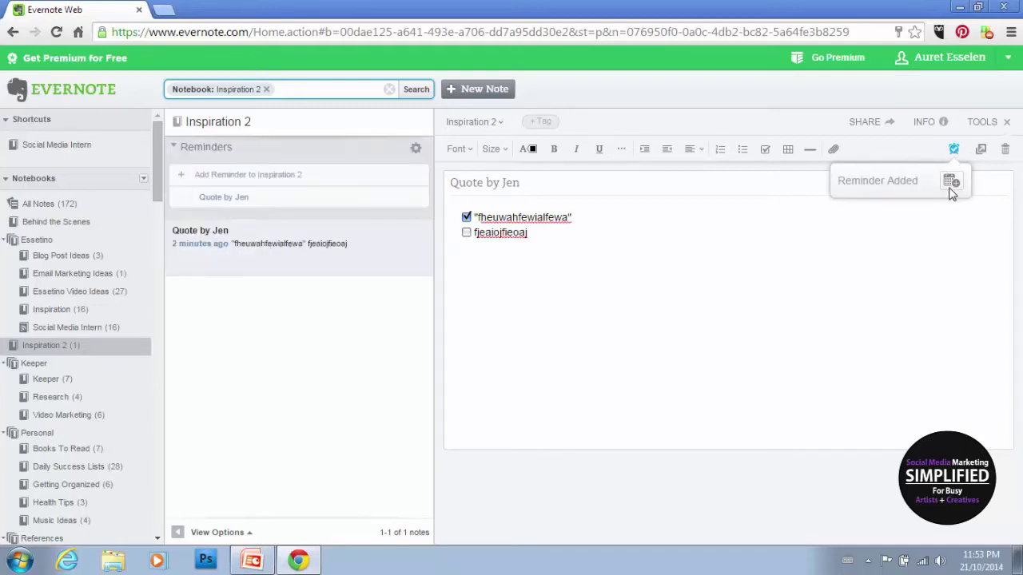
left_click(950, 182)
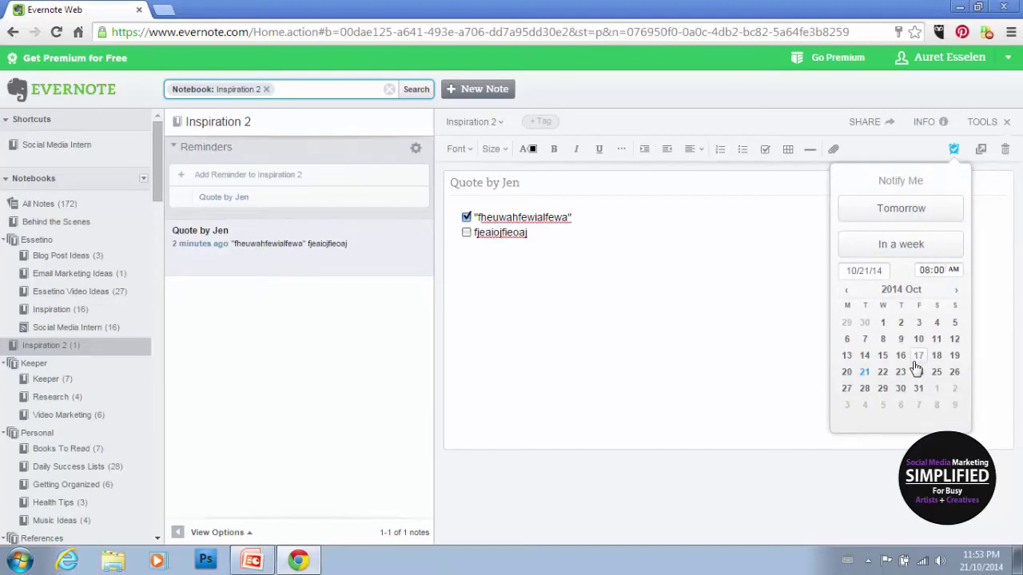
left_click(797, 290)
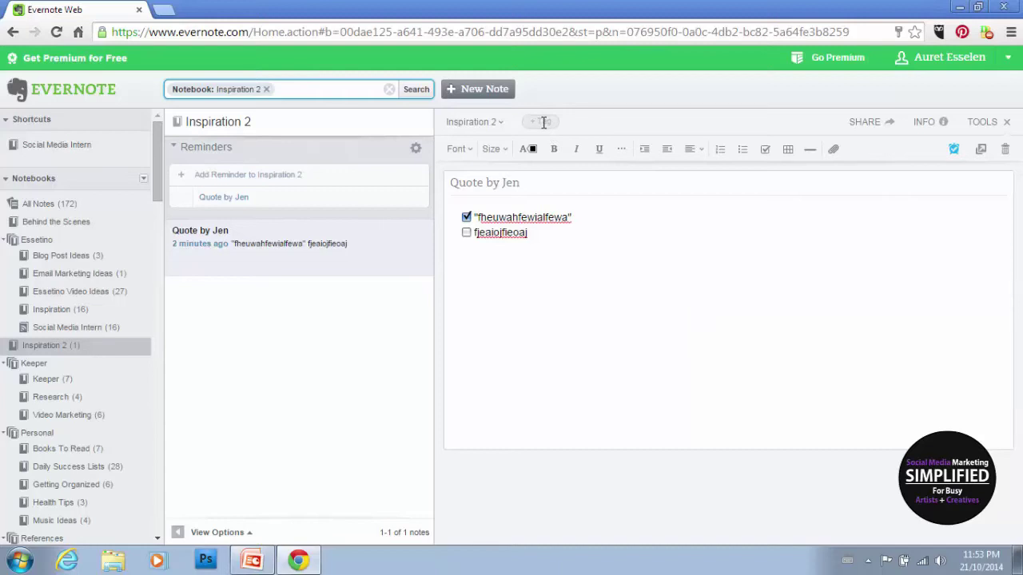
Step: Tag the note 'quotes' and 'jen'
left_click(543, 123)
type("quotes")
key("Return")
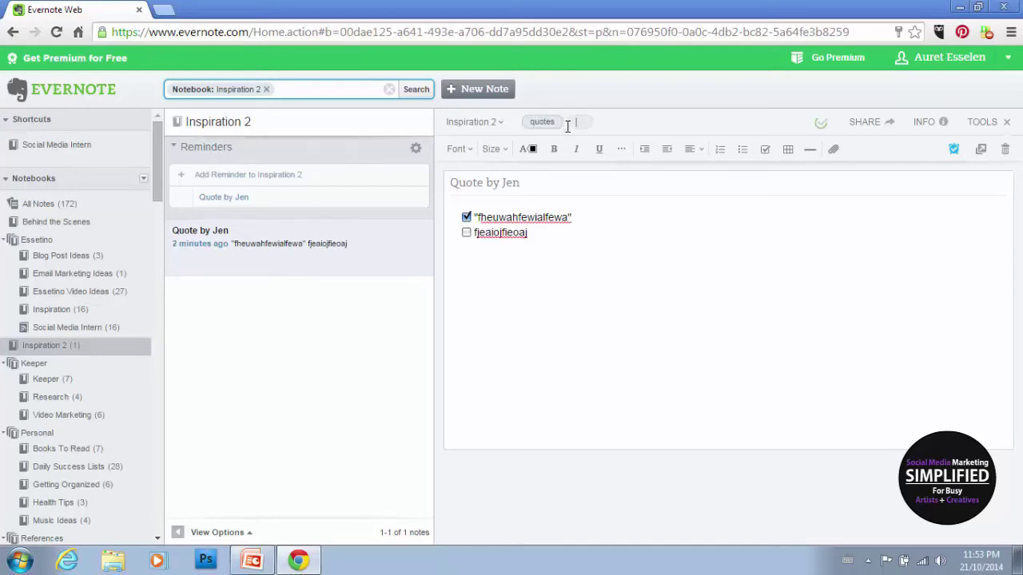
type("jen")
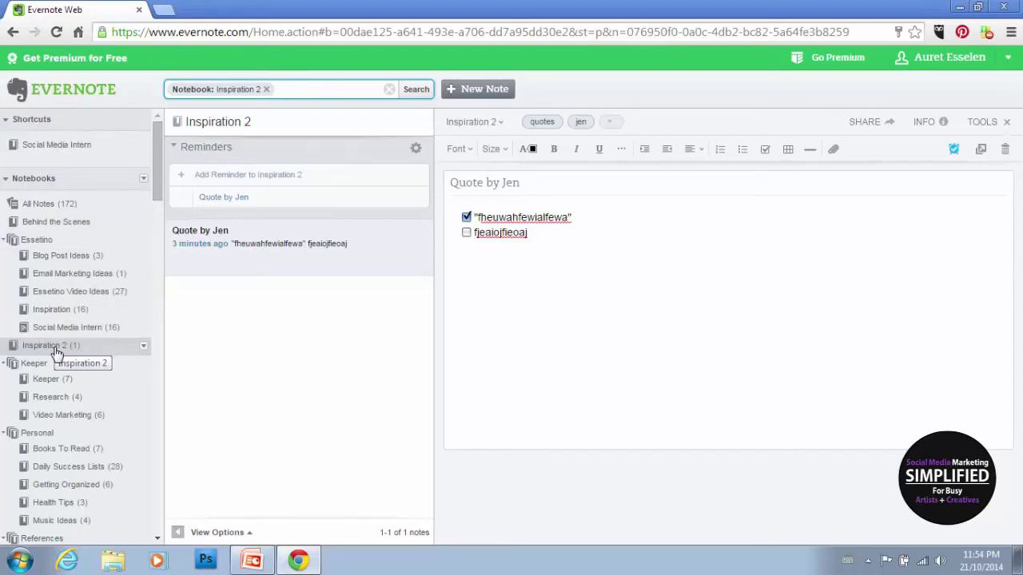
Step: Drag Inspiration 2 onto Behind the Scenes to create the 'Facebook Content' stack, then drag Quote by Jen into Behind the Scenes
left_click_drag(56, 351, 44, 221)
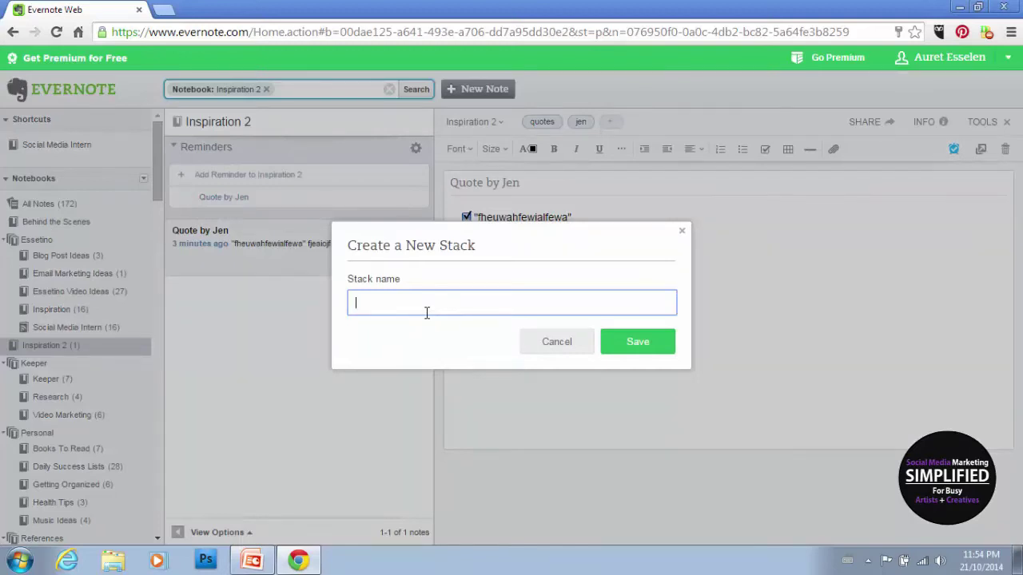
type("Facebook Content")
left_click(620, 348)
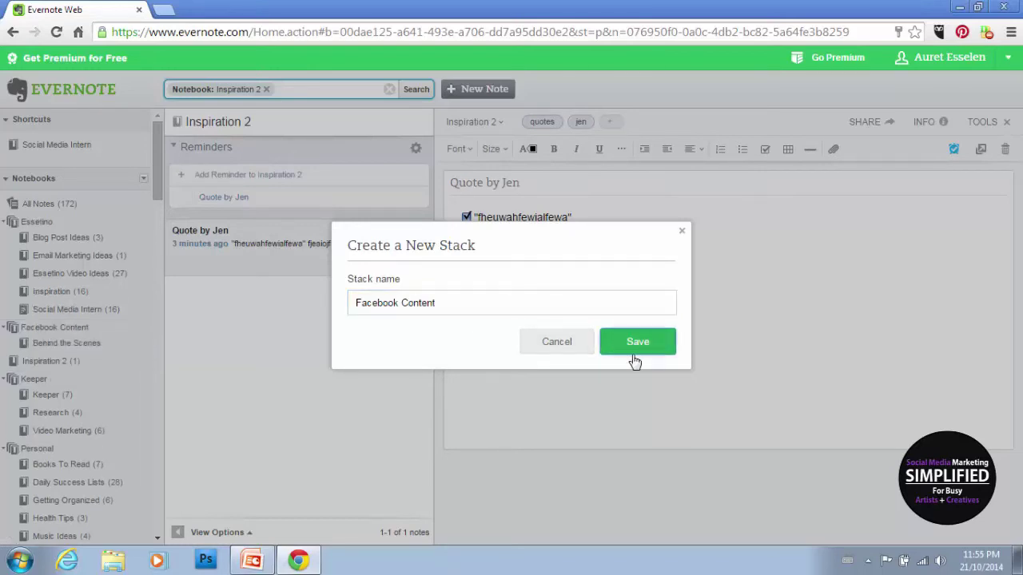
left_click(585, 402)
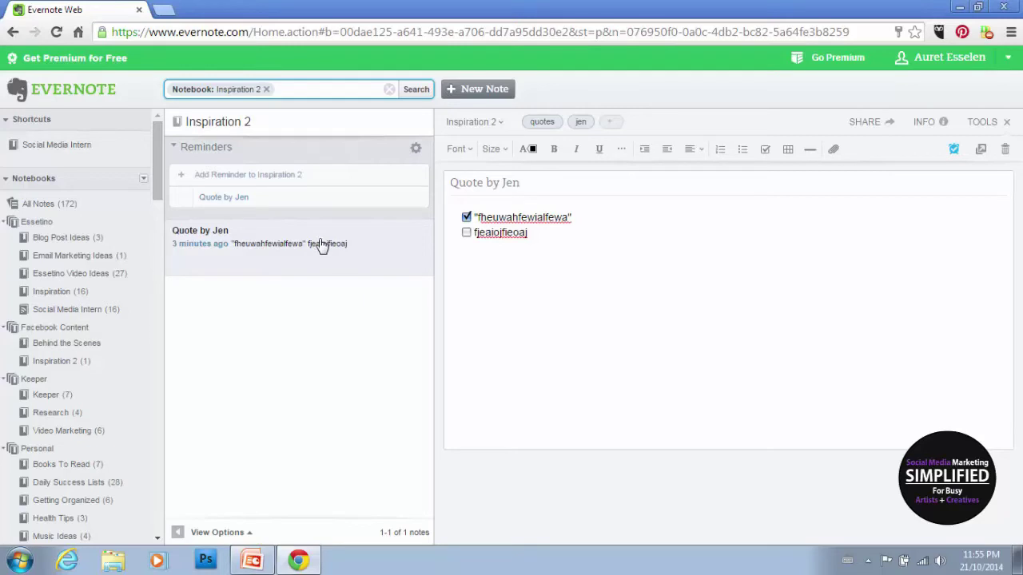
left_click_drag(230, 261, 95, 345)
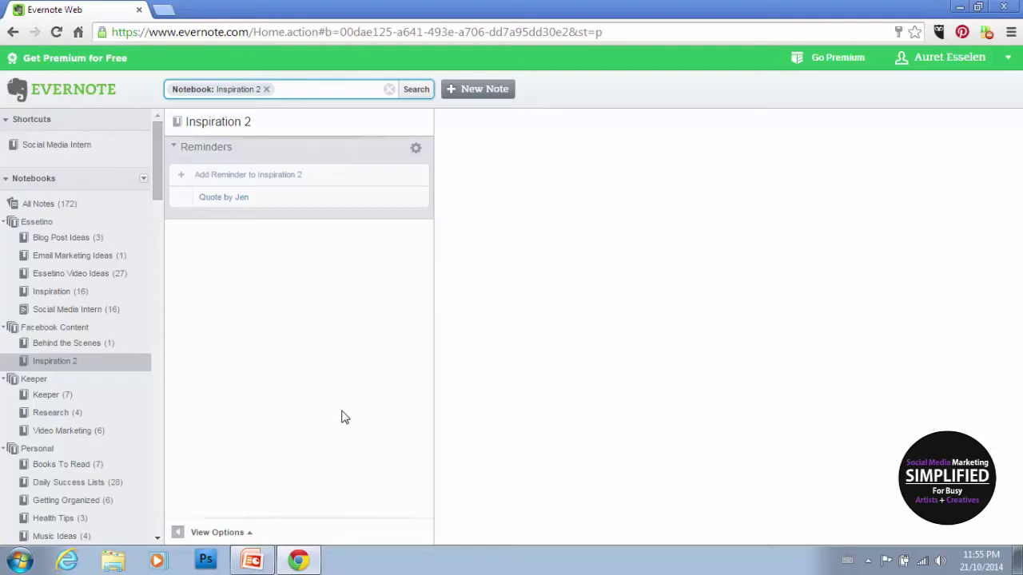
Step: Bring up the Get Creative presentation and run the slide show from the current slide, advancing one slide
left_click(258, 561)
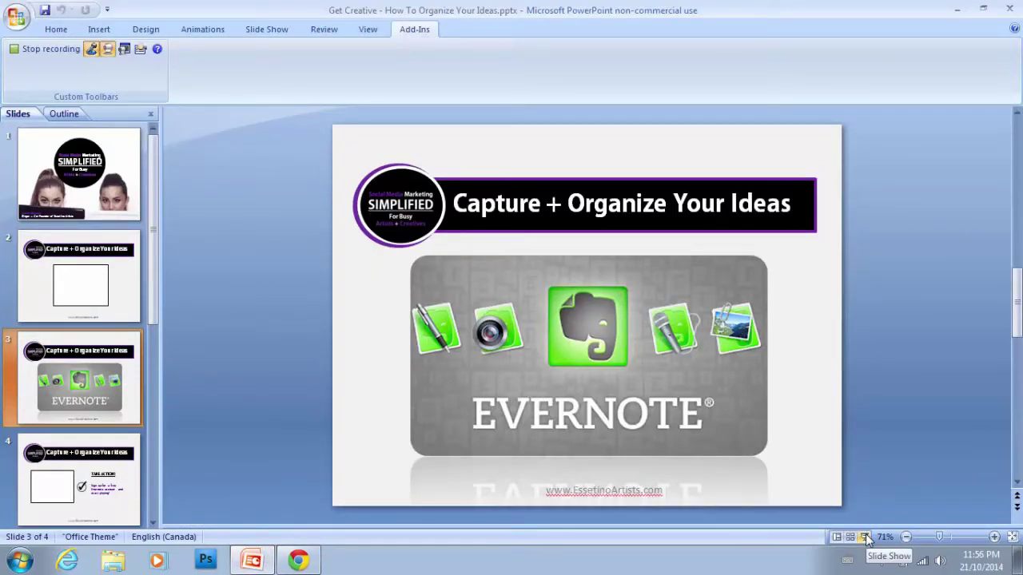
left_click(865, 537)
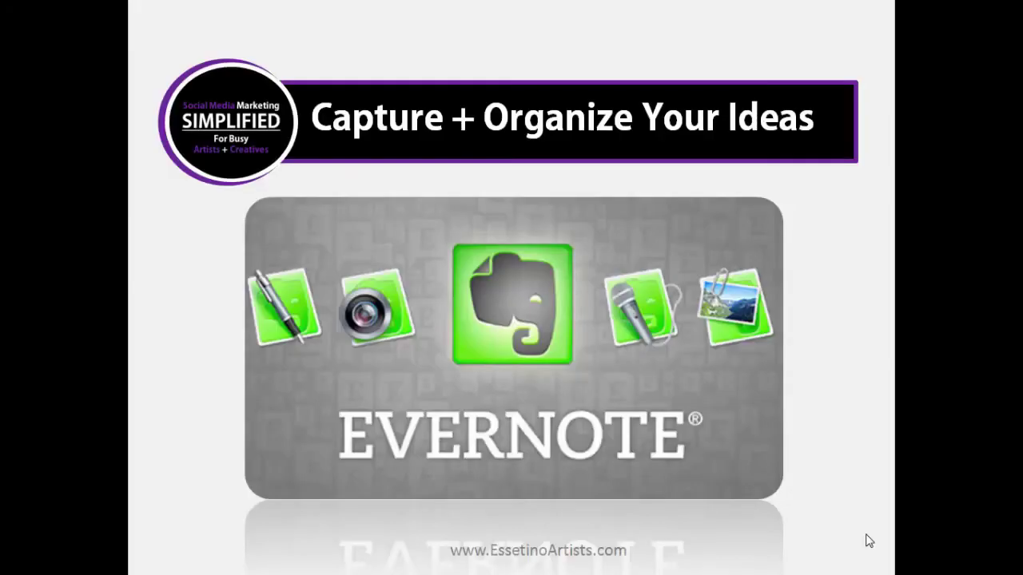
left_click(920, 299)
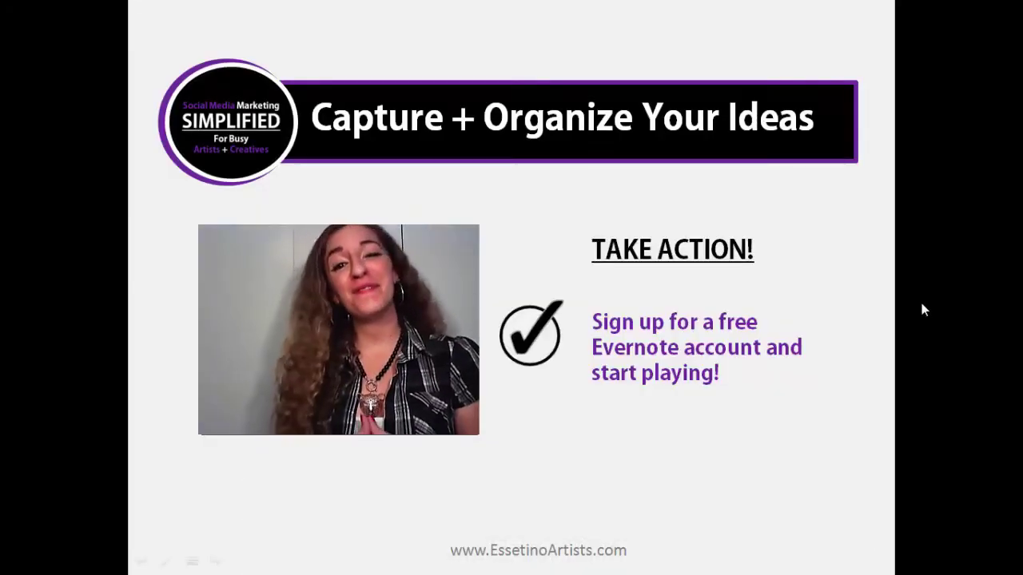